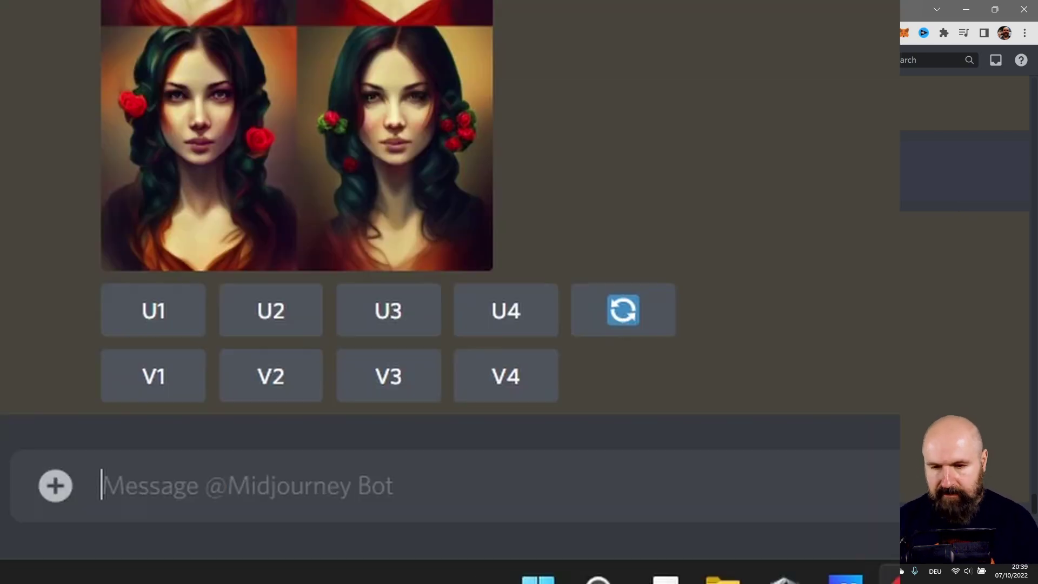
Define the custom option oli2 with the value --ar 2:3 using /prefer option set
type("/pref")
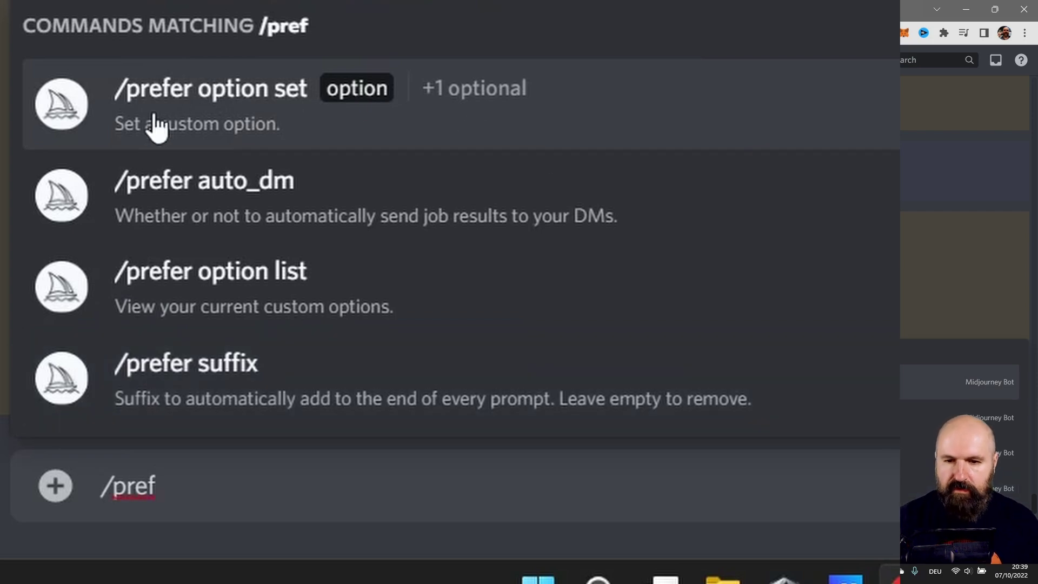
left_click(265, 105)
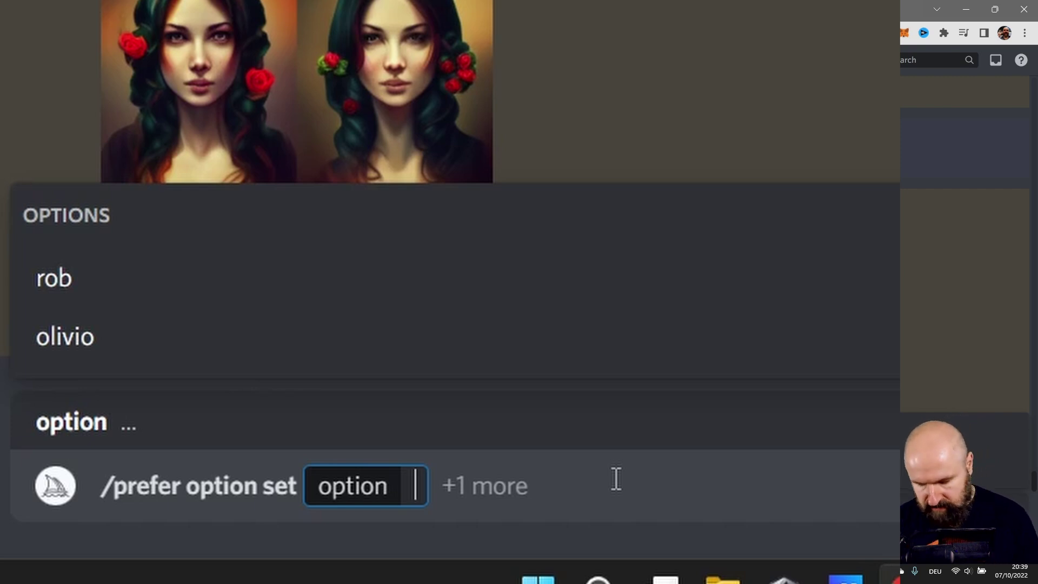
type("oli2")
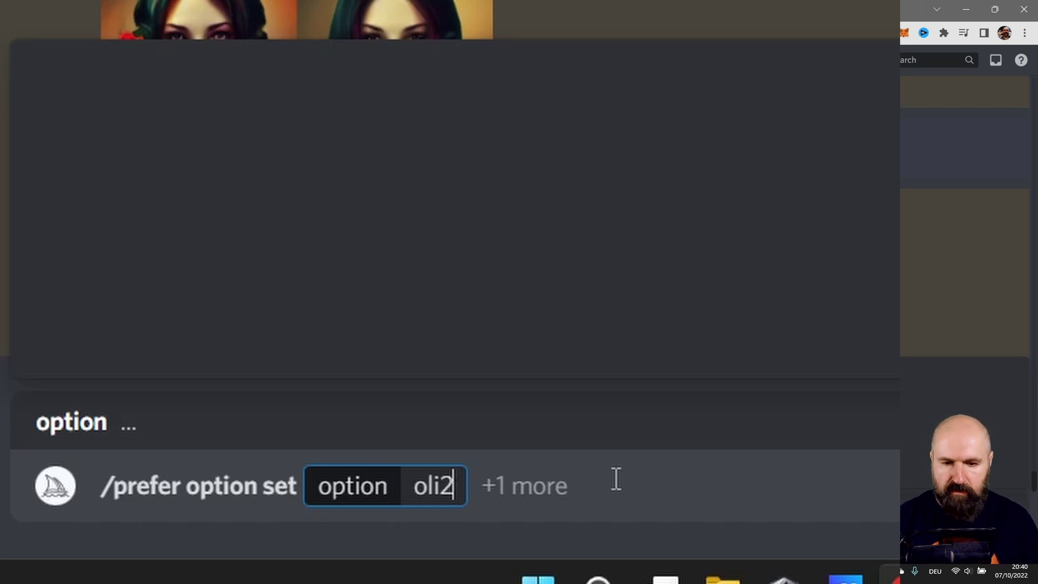
key("space")
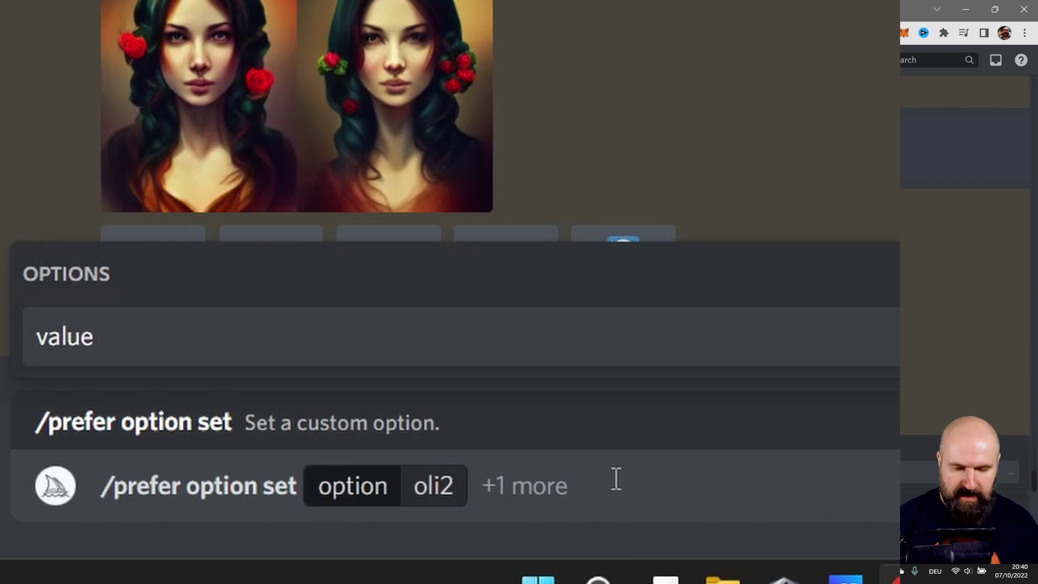
key("Tab")
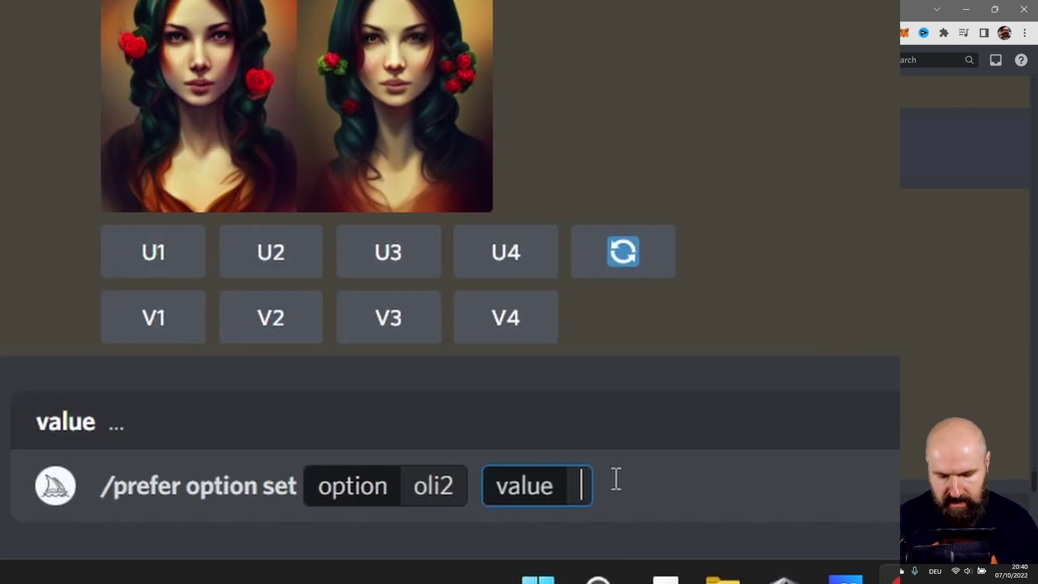
type("--")
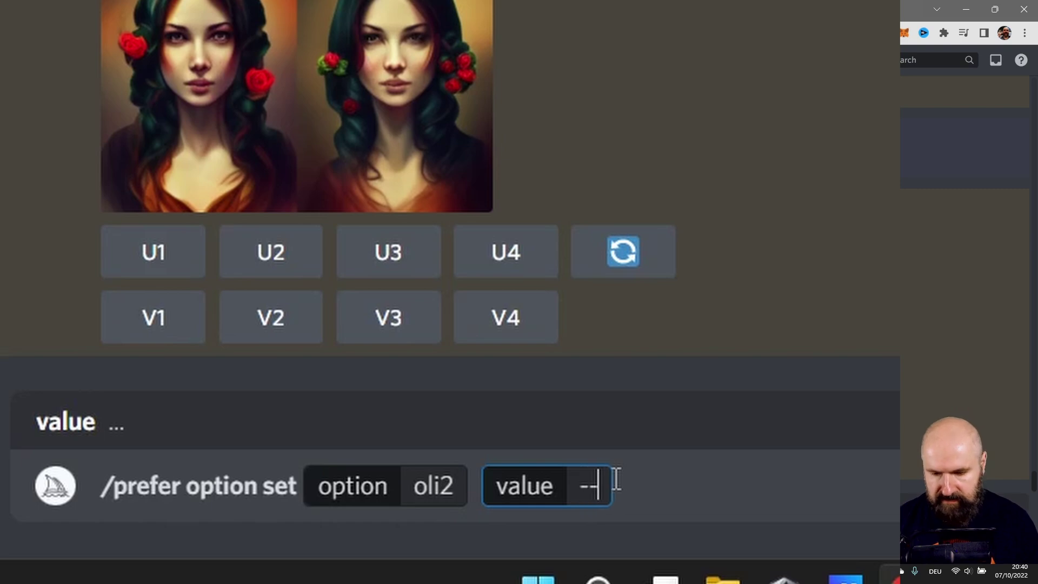
type("ar 2:3")
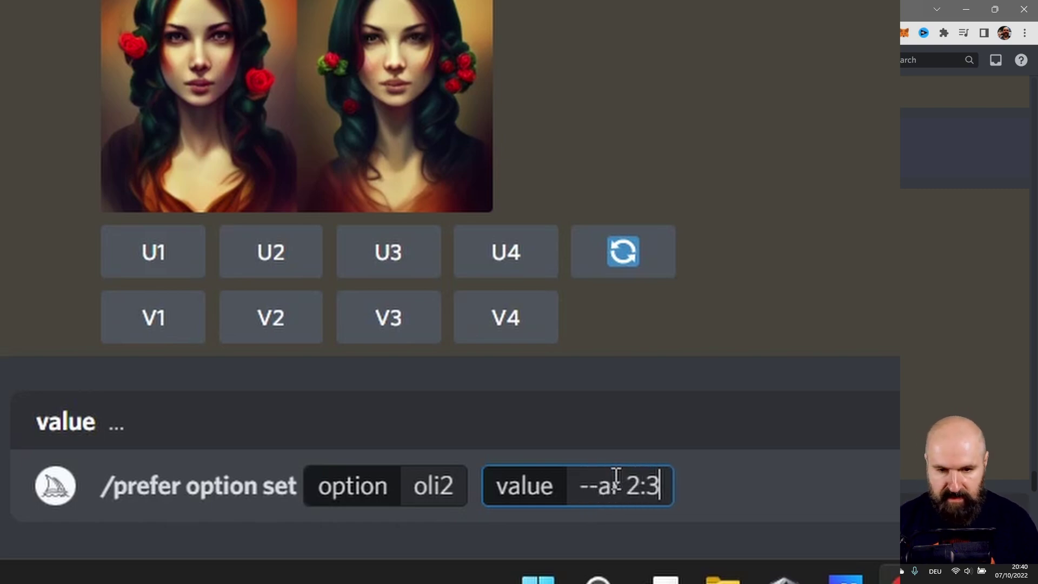
key("Return")
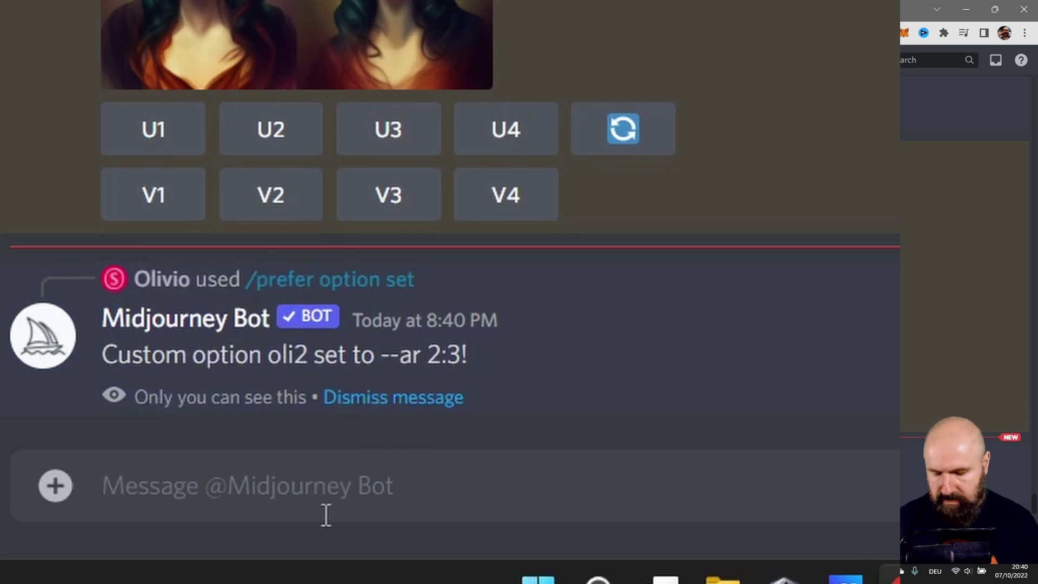
Send an /imagine request with the prompt 'cat --oli2'
type("/")
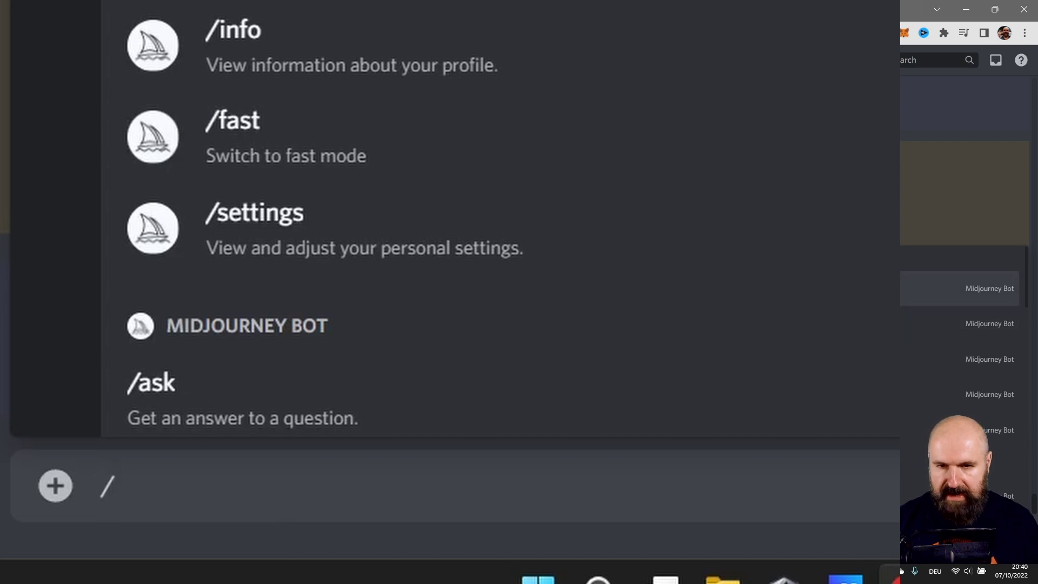
type("imagine")
key("Tab")
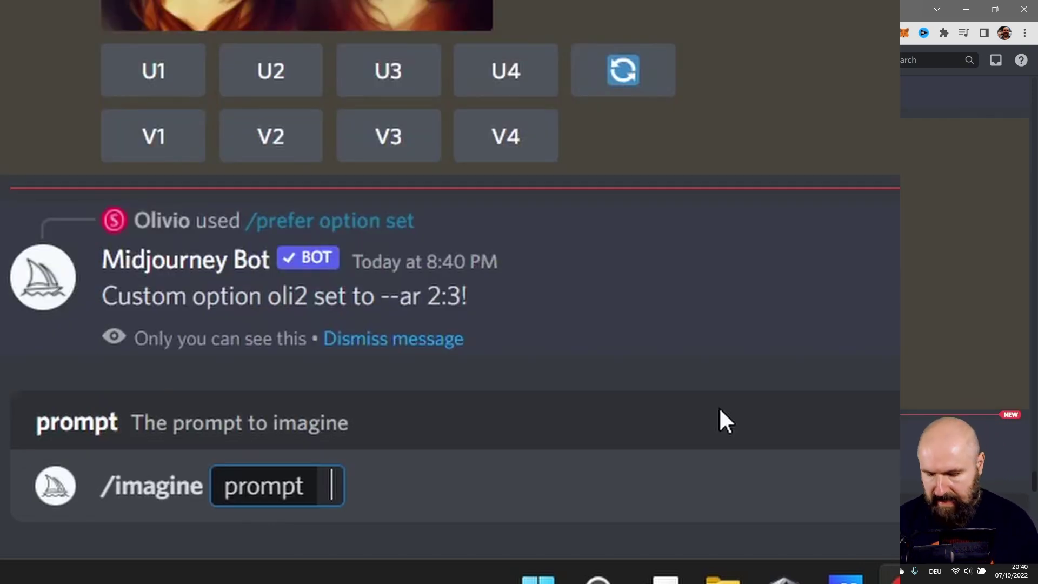
type("cat")
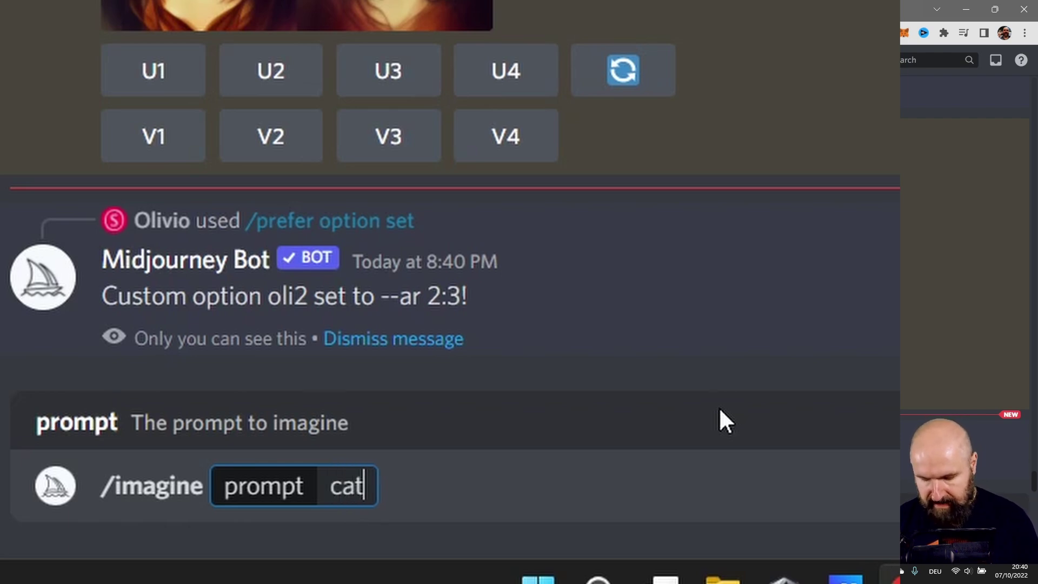
type(" --oli2")
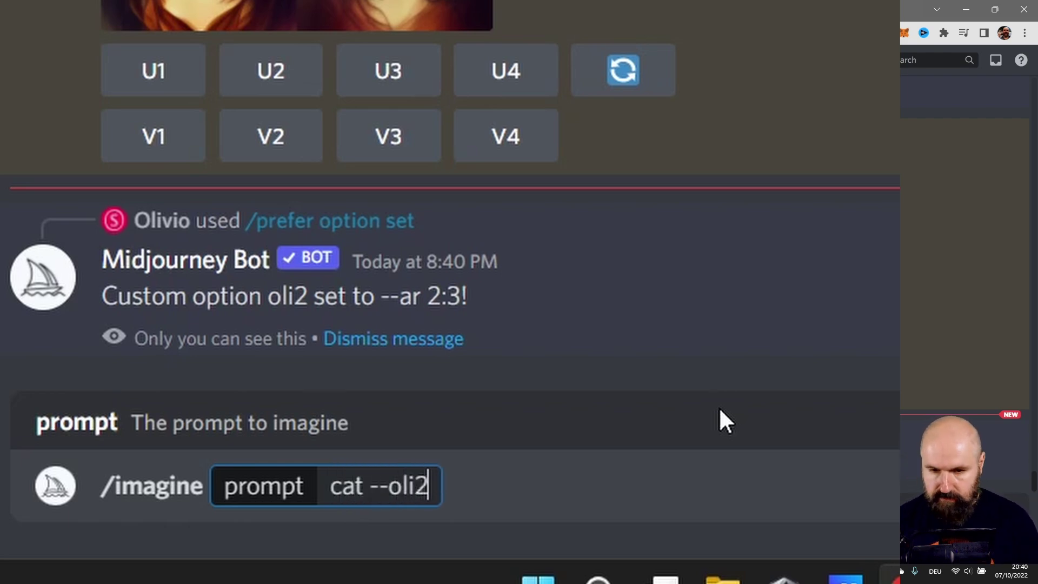
key("Return")
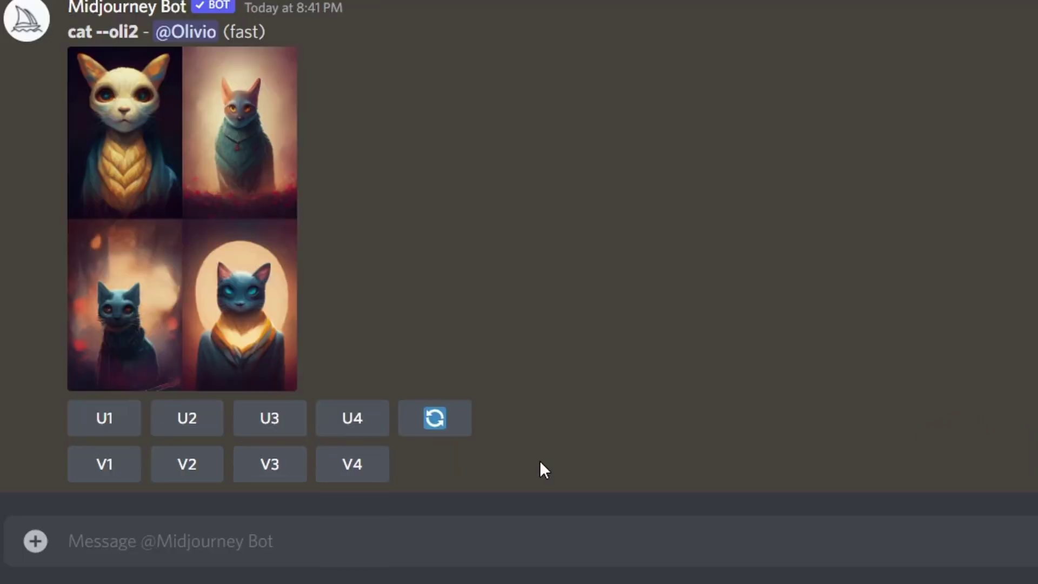
Redefine the existing oli2 option with the value --testp --ar2:3 using /prefer option set
type("/")
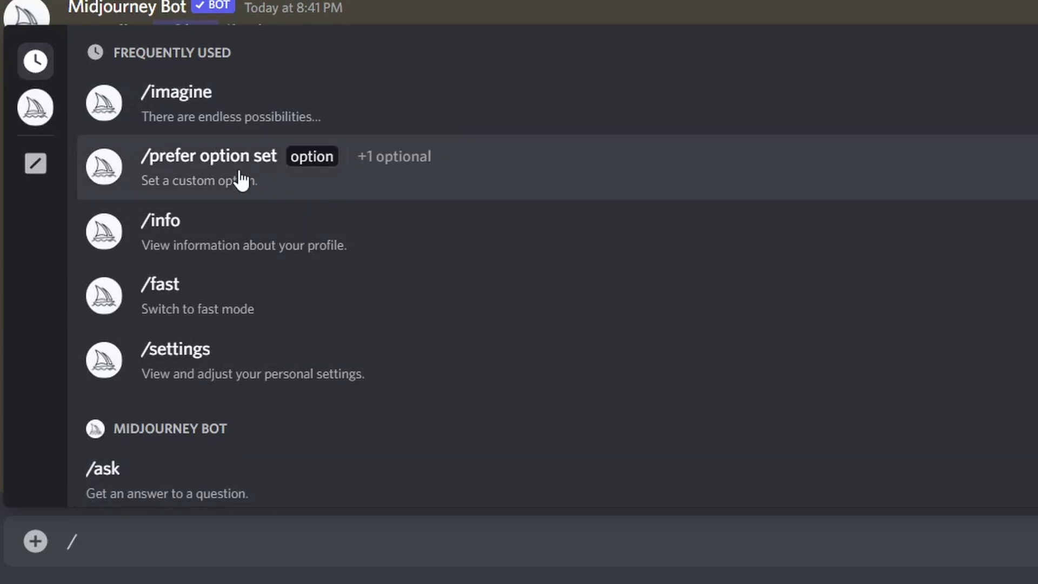
left_click(240, 180)
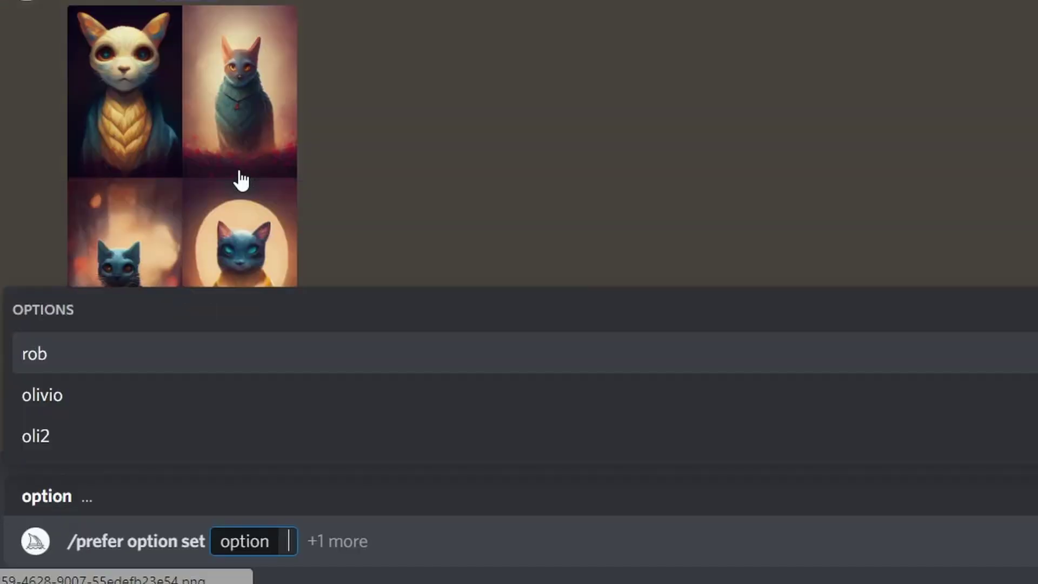
left_click(47, 445)
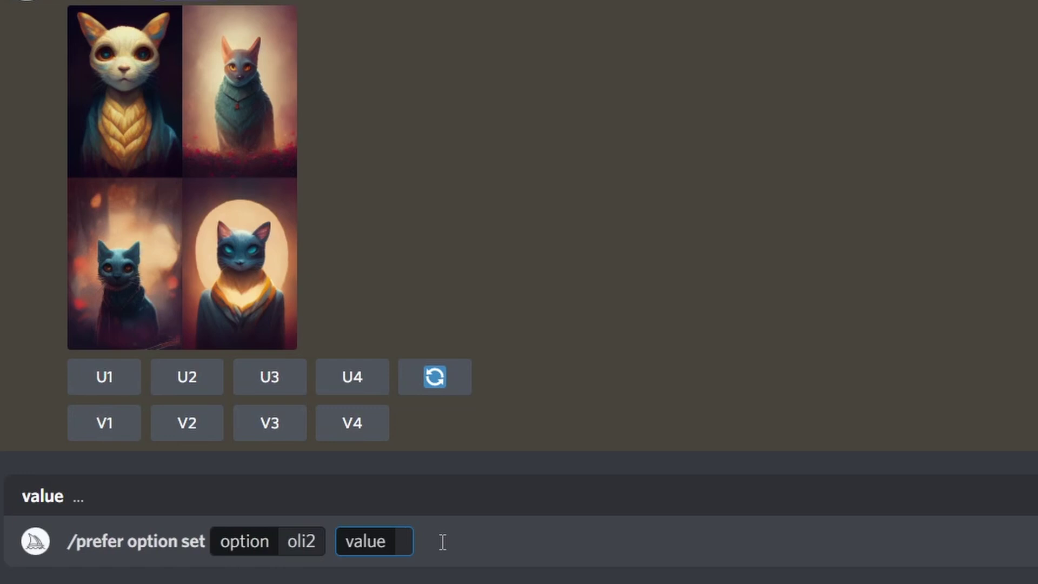
type("--testp")
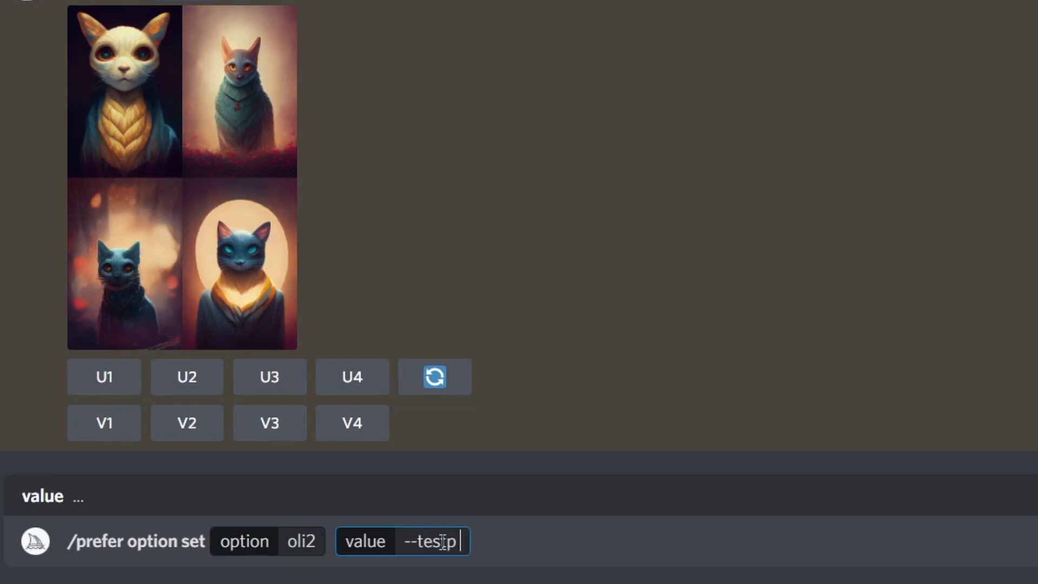
type(" --ar2:3")
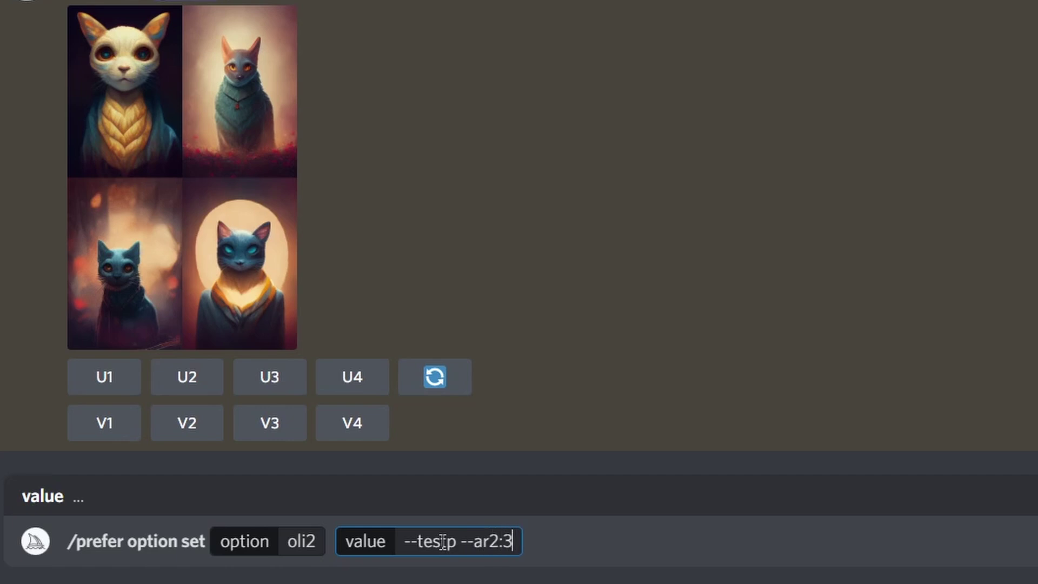
key("Return")
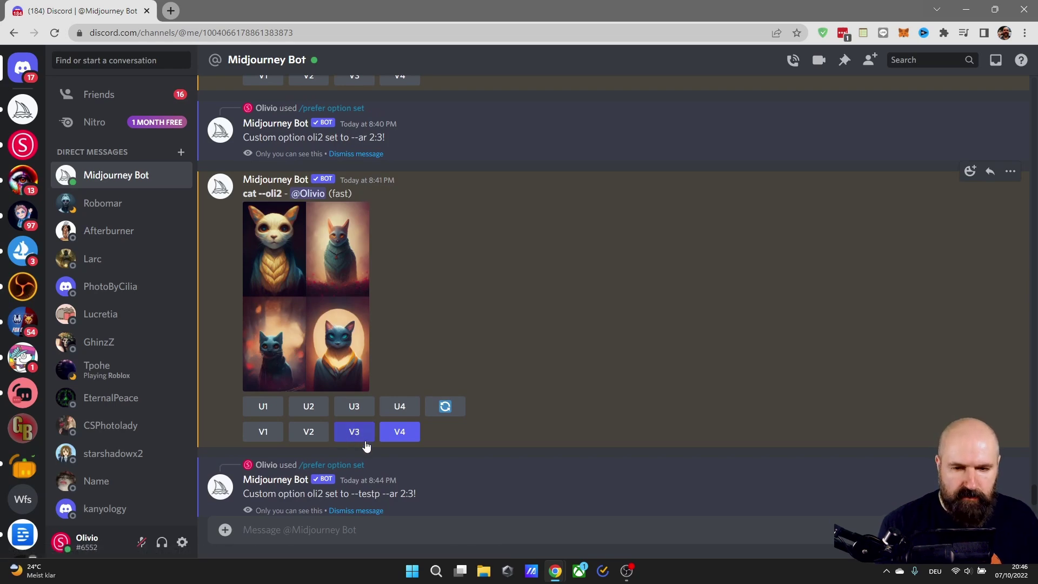
Preview the single-cat variation, the four-cat grid and the alien portrait grid enlarged
left_click(296, 359)
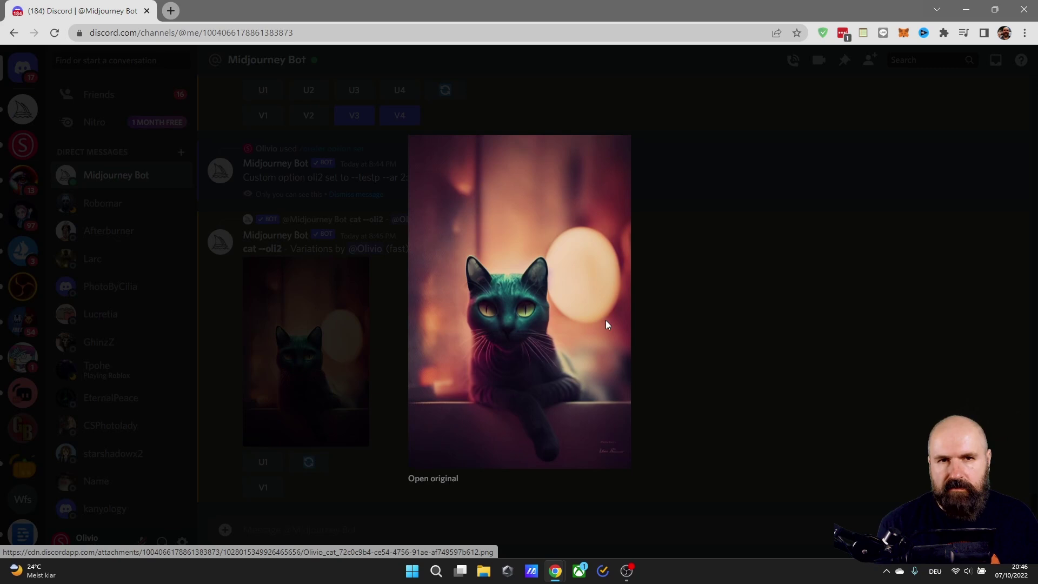
left_click(690, 325)
scroll(445, 366, "up", 5)
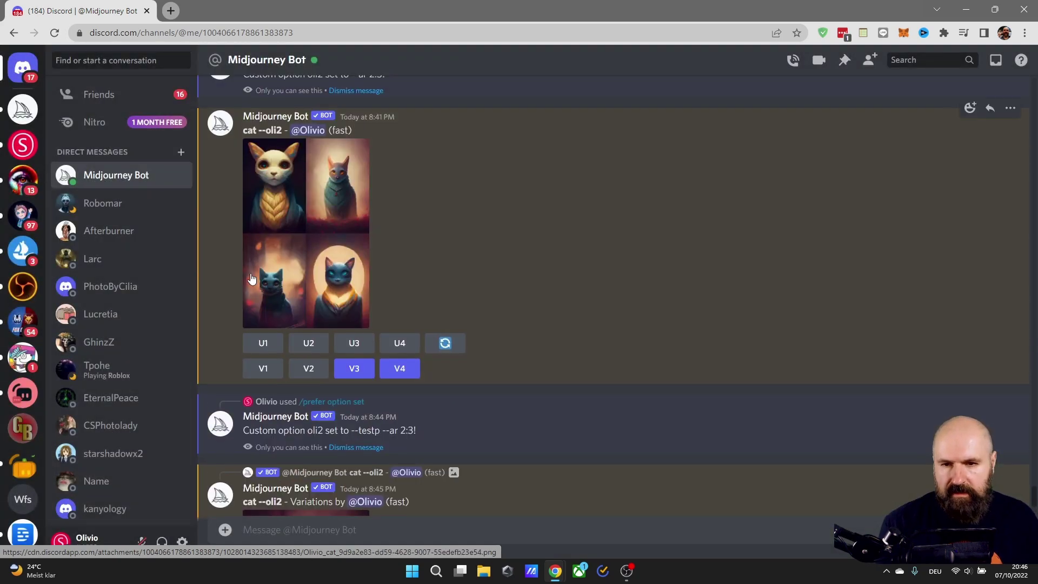
left_click(346, 321)
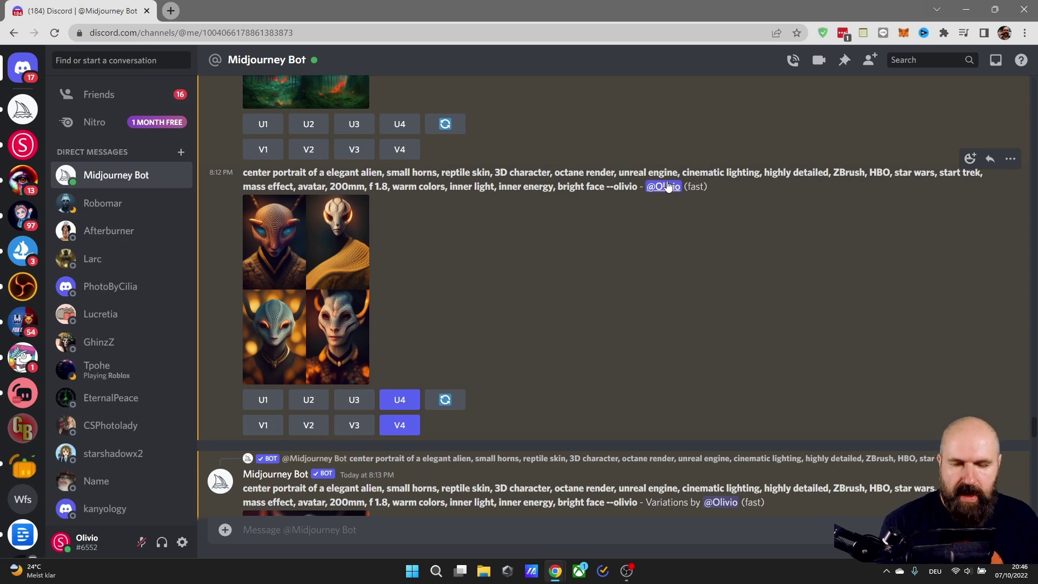
left_click(340, 277)
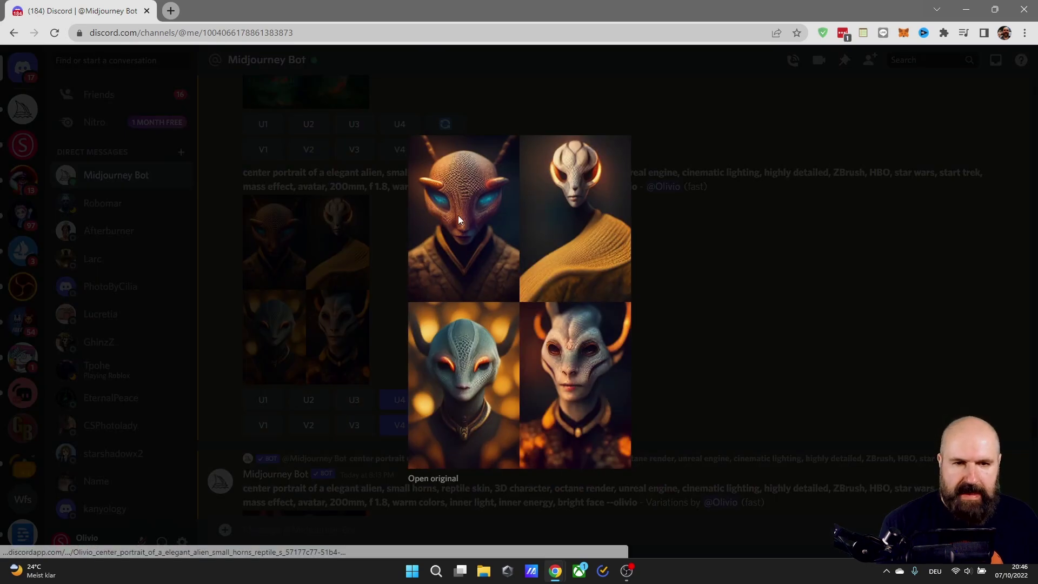
left_click(654, 325)
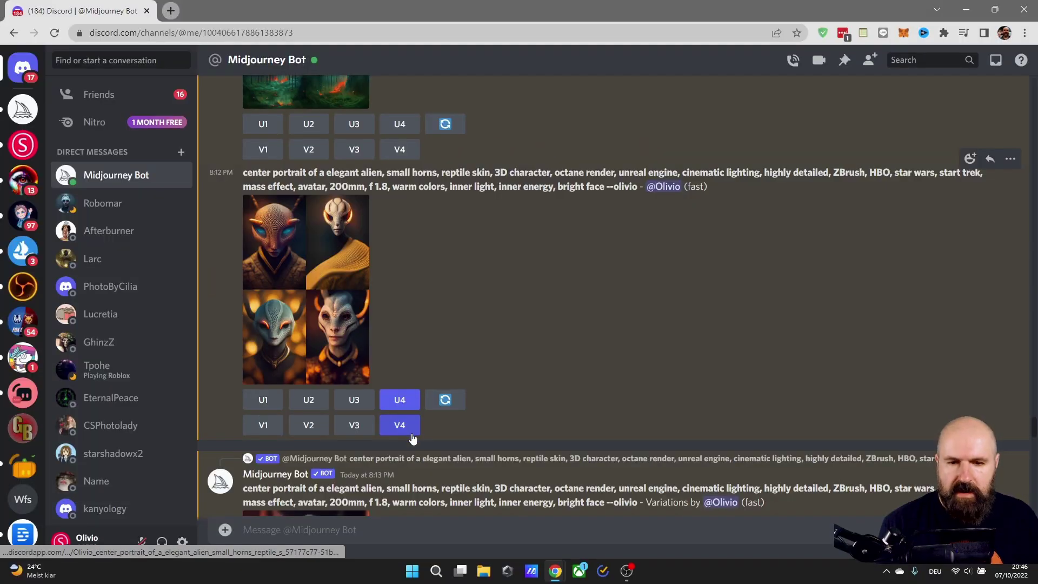
Preview the single alien variation, then enlarge the upscaled alien portrait
left_click(402, 427)
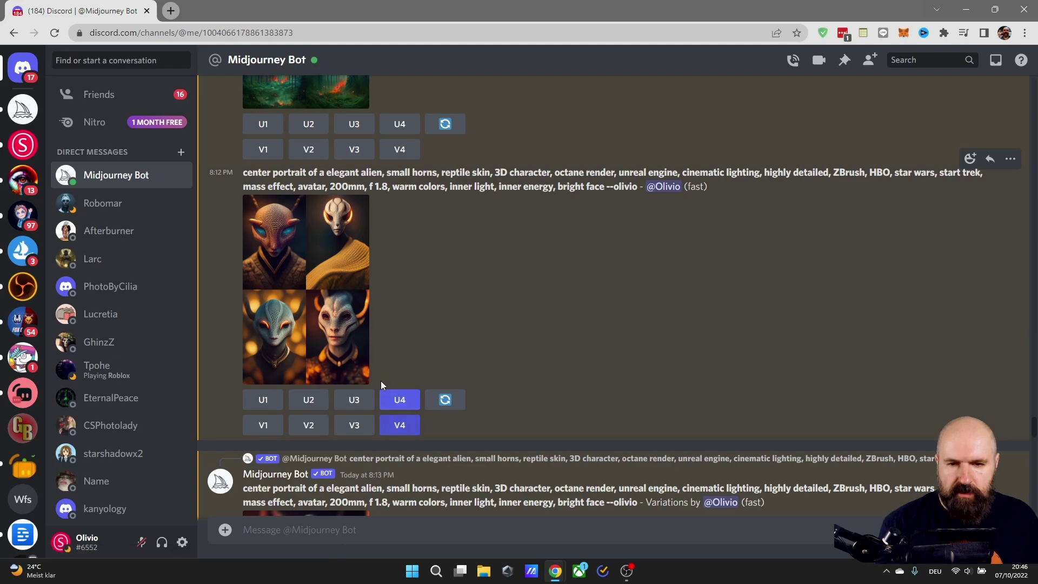
scroll(345, 309, "down", 5)
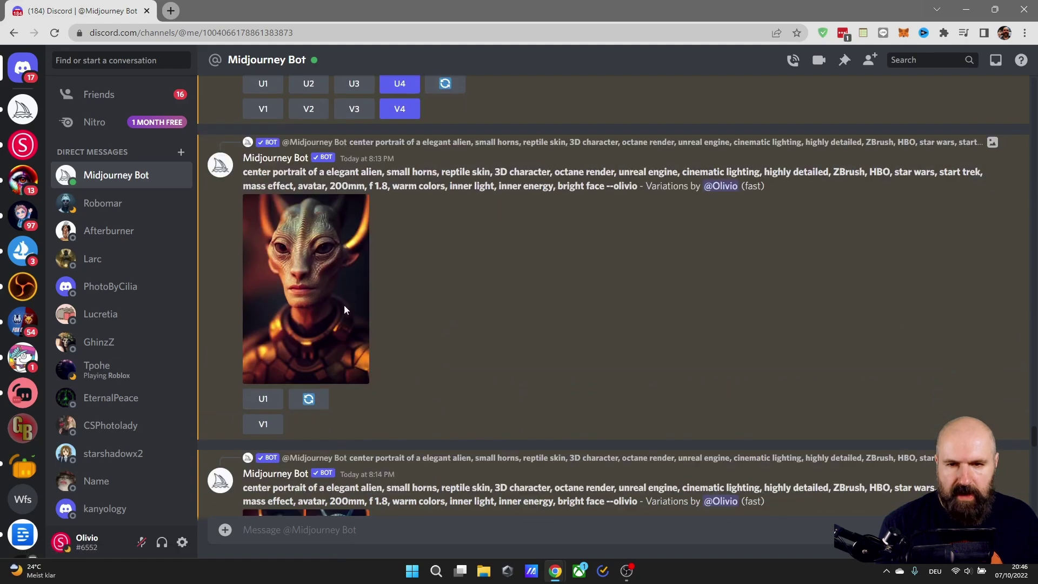
left_click(306, 287)
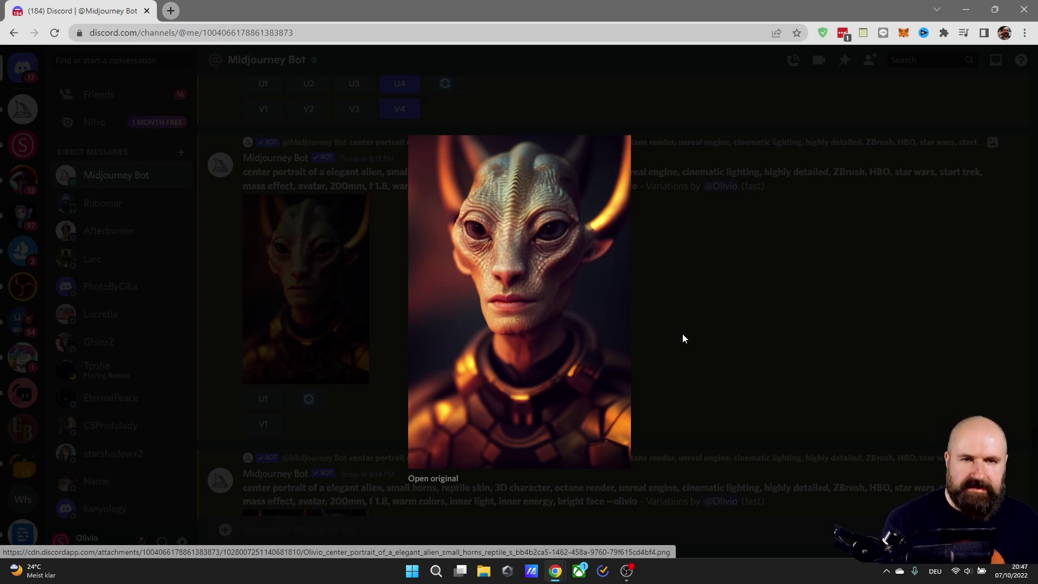
left_click(670, 321)
scroll(295, 225, "down", 10)
left_click(295, 225)
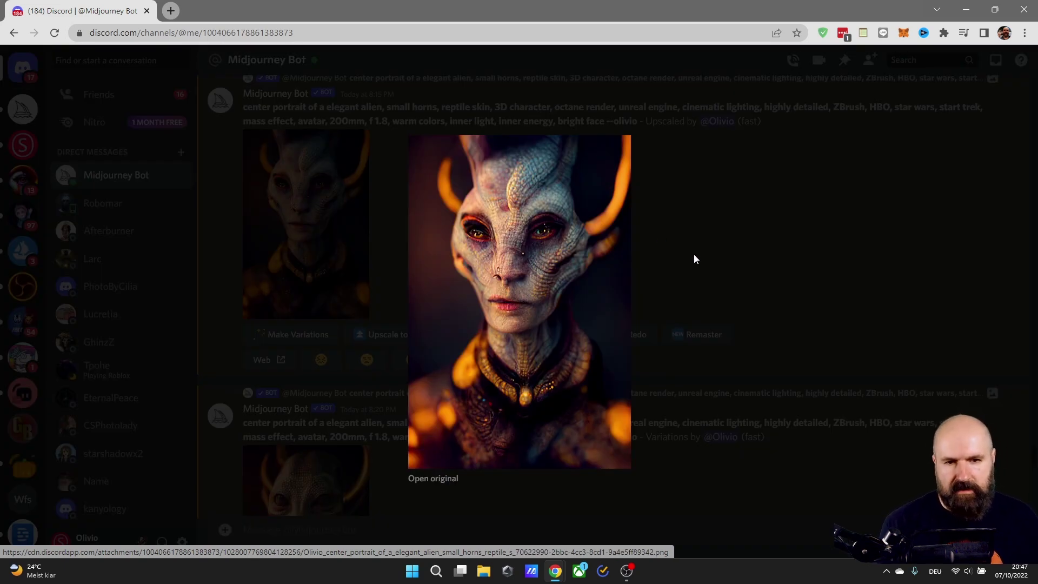
Scroll to the beautiful woman results and preview the portrait grid and rose-haired variation grid
left_click(670, 240)
scroll(490, 300, "down", 10)
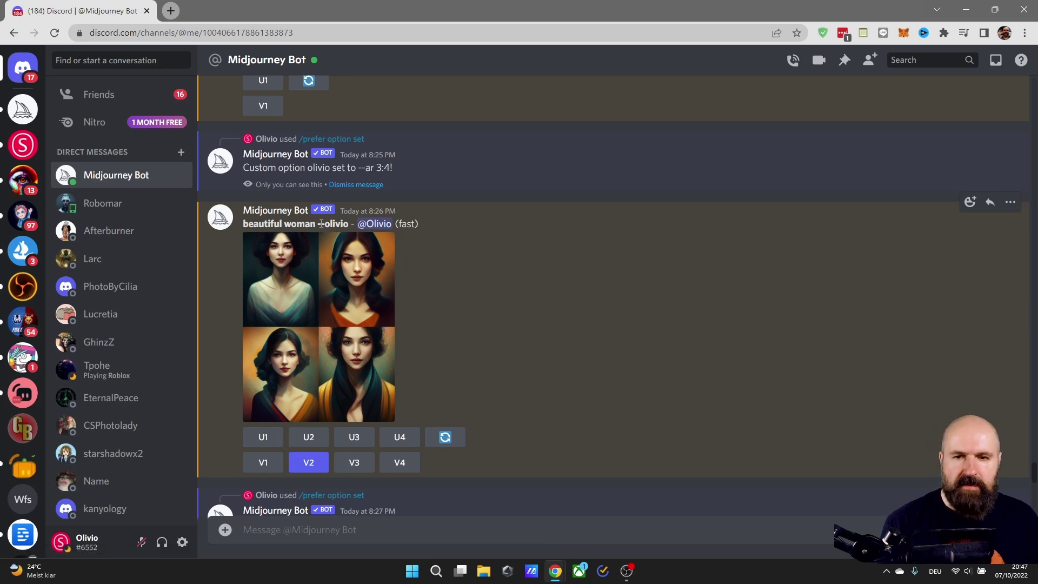
left_click(355, 292)
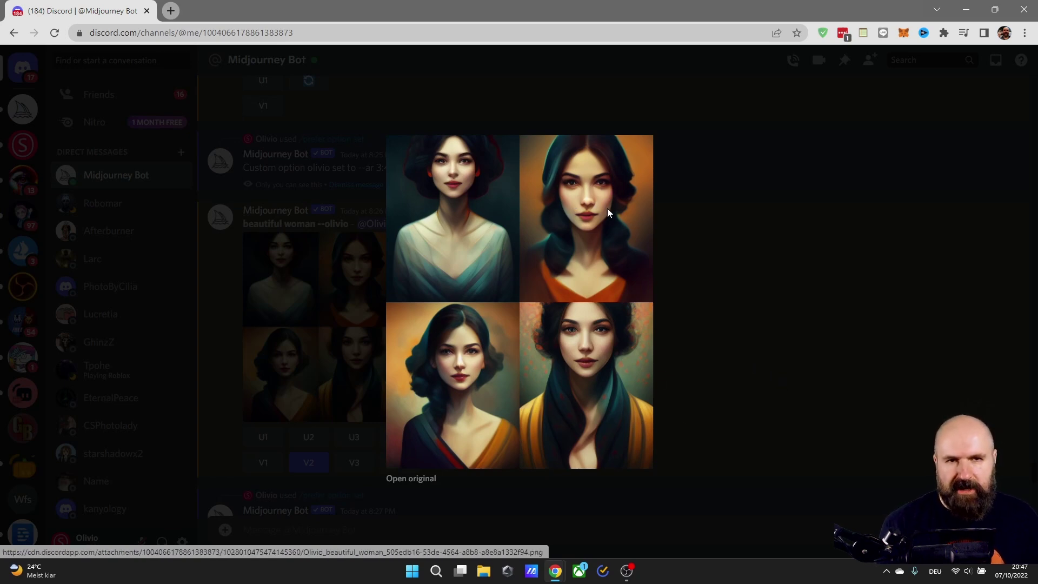
left_click(673, 238)
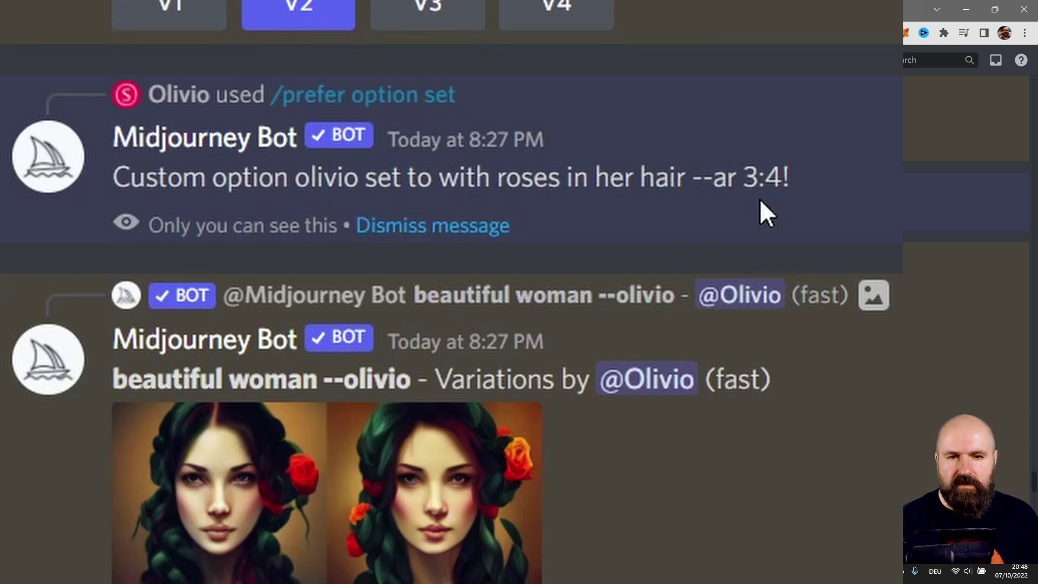
left_click(447, 535)
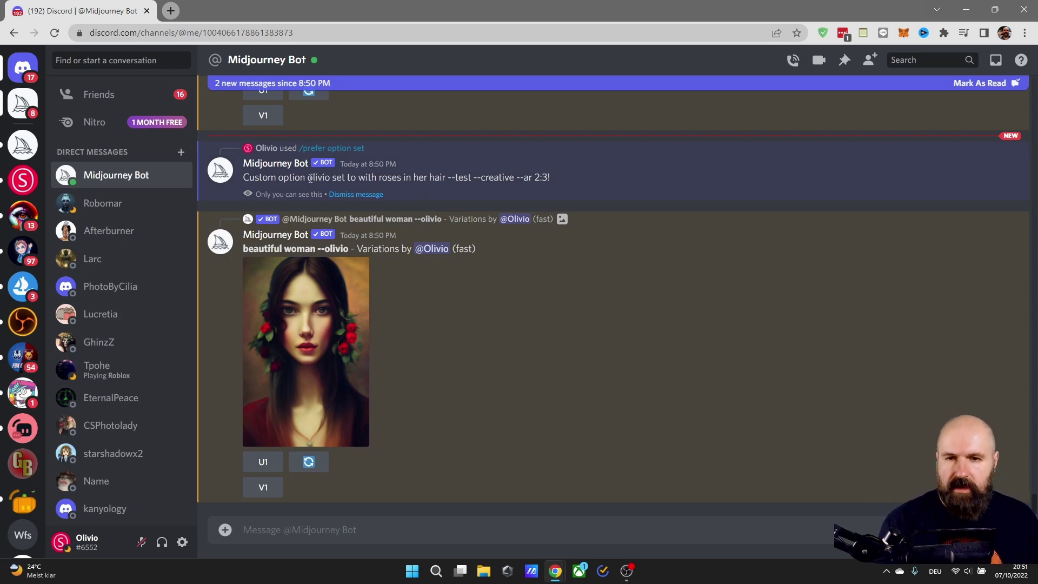
Highlight the option name olivio in the bot's message, then scroll through the chat history
left_click_drag(309, 179, 327, 176)
left_click(374, 174)
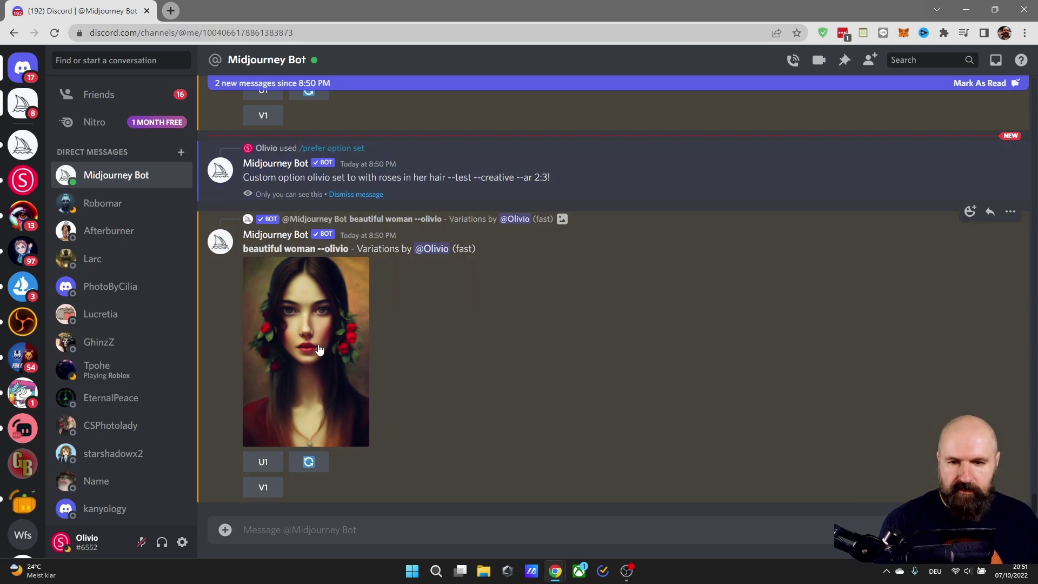
scroll(457, 325, "up", 10)
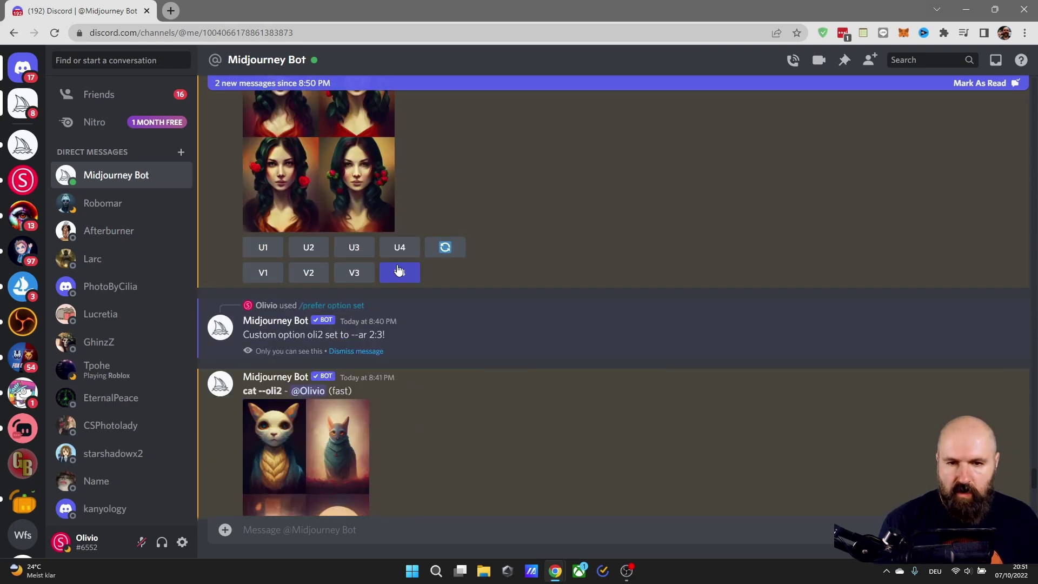
scroll(401, 310, "down", 10)
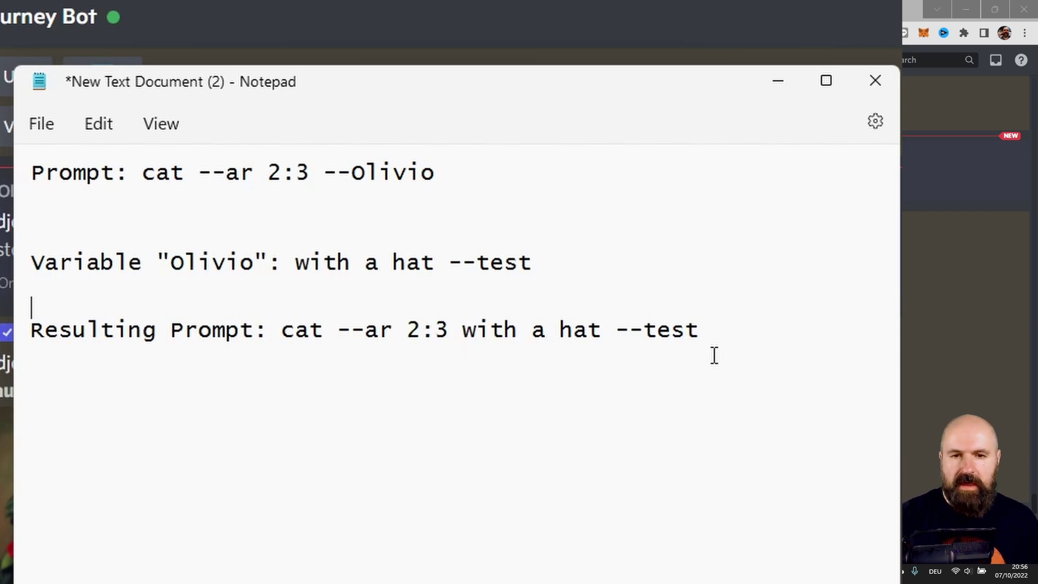
Remove --ar 2:3 from the Prompt line in Notepad
left_click_drag(449, 330, 338, 333)
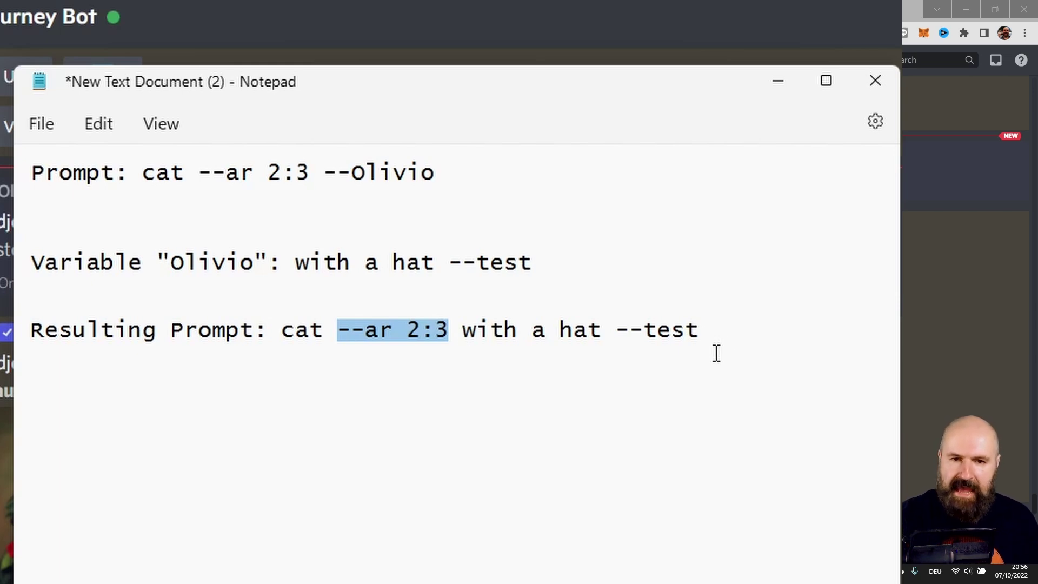
left_click(515, 344)
left_click_drag(456, 335, 602, 335)
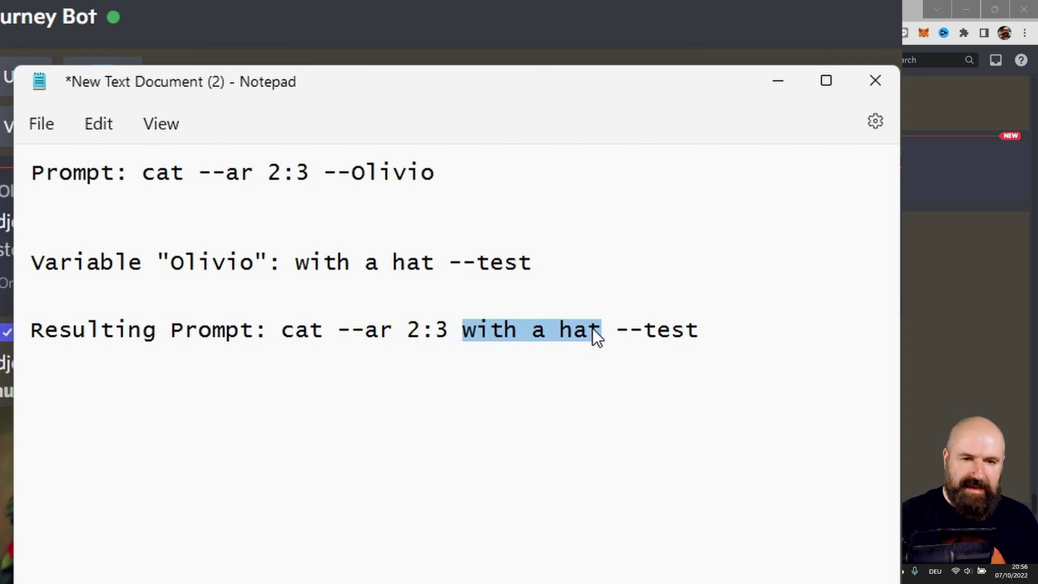
left_click_drag(452, 331, 330, 339)
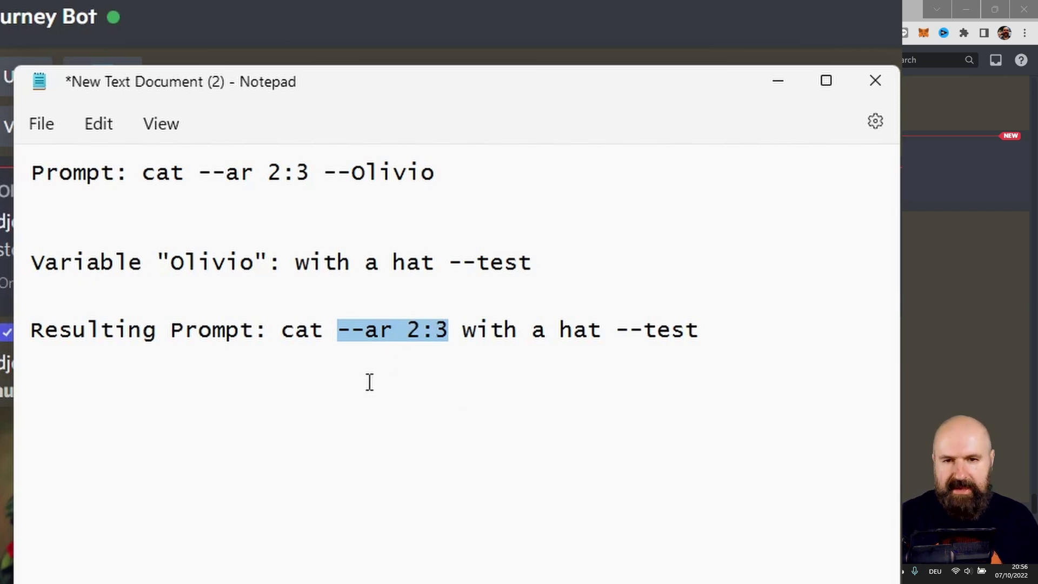
left_click_drag(310, 174, 197, 174)
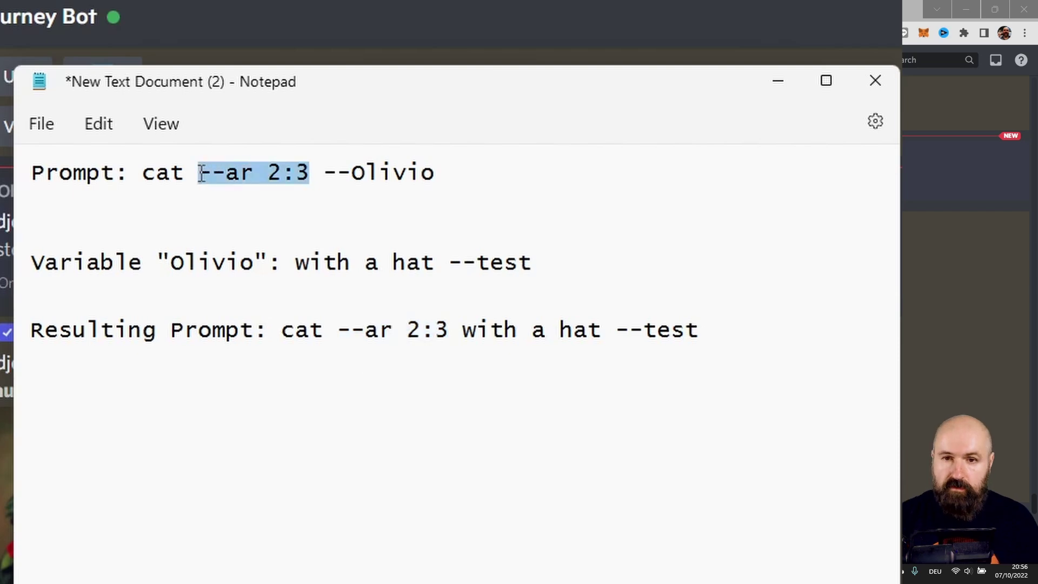
key("BackSpace")
key("BackSpace")
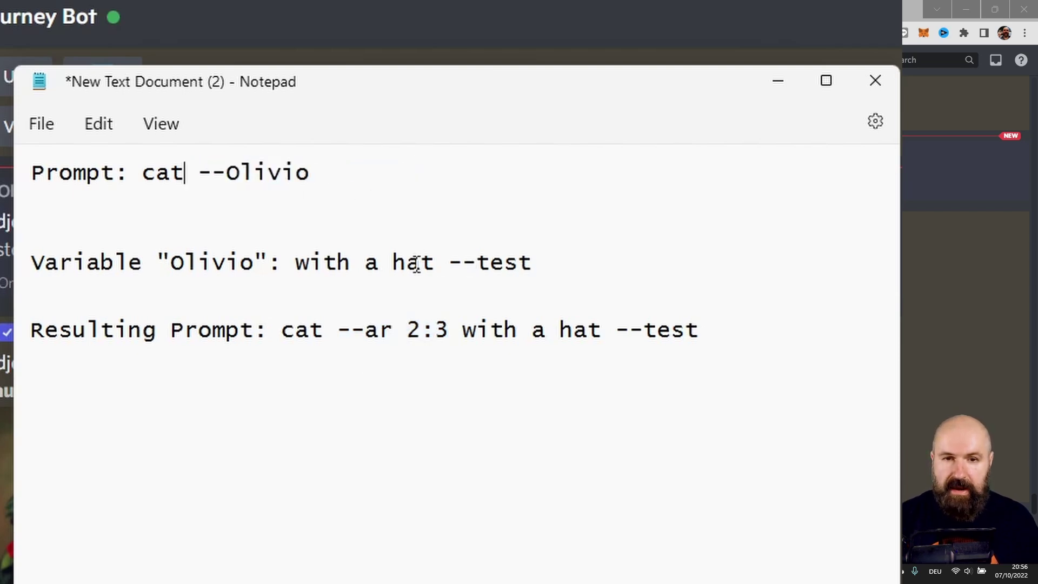
Add --ar 2:3 after --test in the Variable and Resulting Prompt lines, deleting the old copy
left_click_drag(451, 331, 339, 337)
key("ctrl+c")
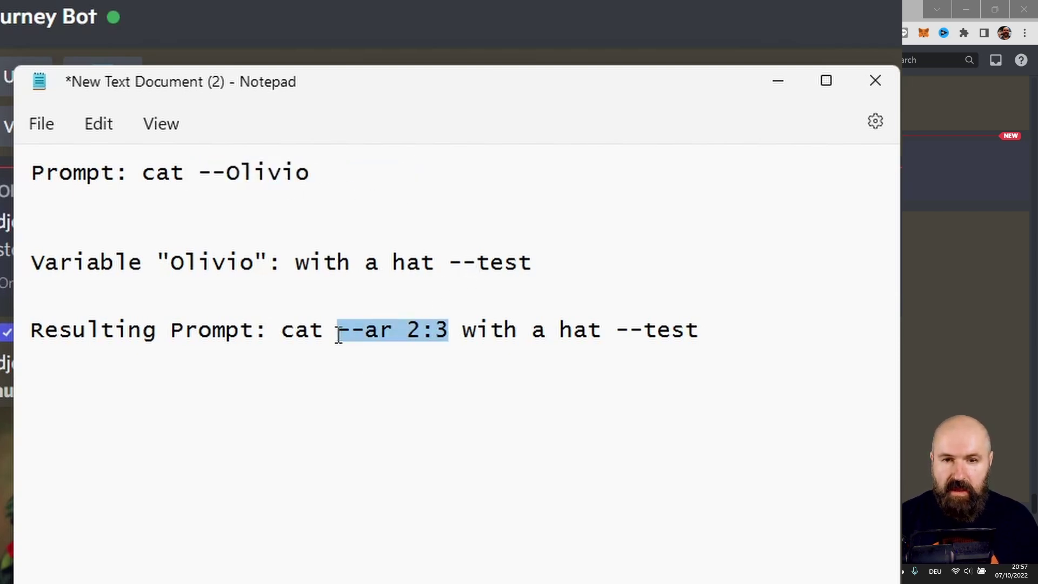
left_click(587, 273)
key("ctrl+v")
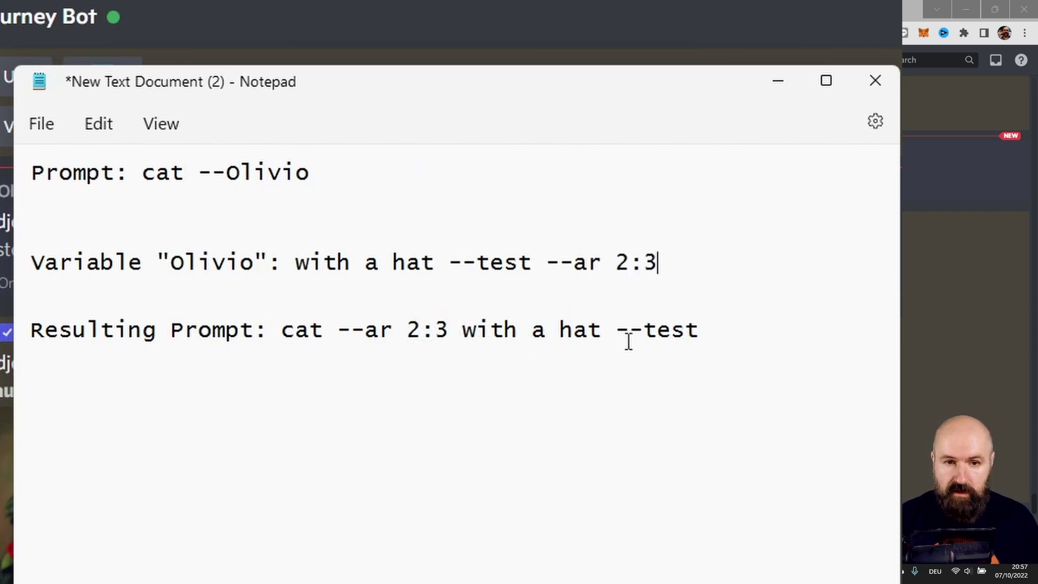
left_click(729, 338)
key("ctrl+v")
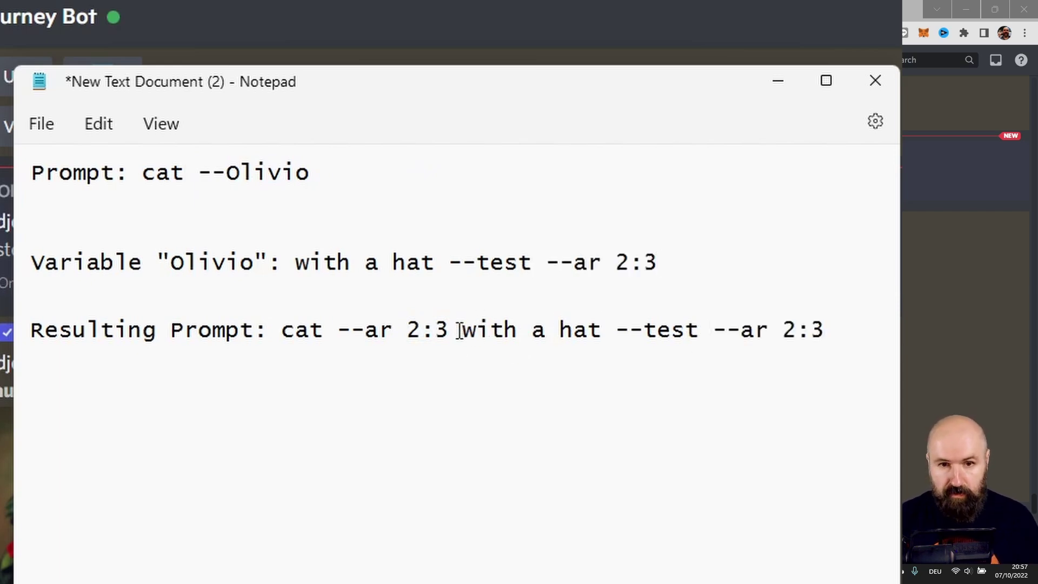
left_click_drag(459, 331, 334, 331)
key("Delete")
key("BackSpace")
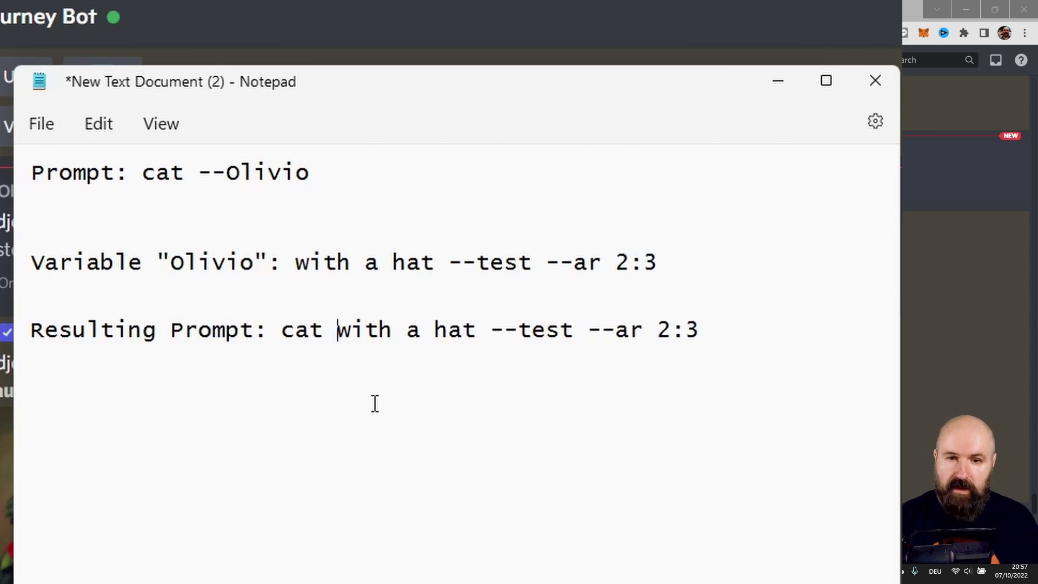
key("Right")
key("Right")
key("Right")
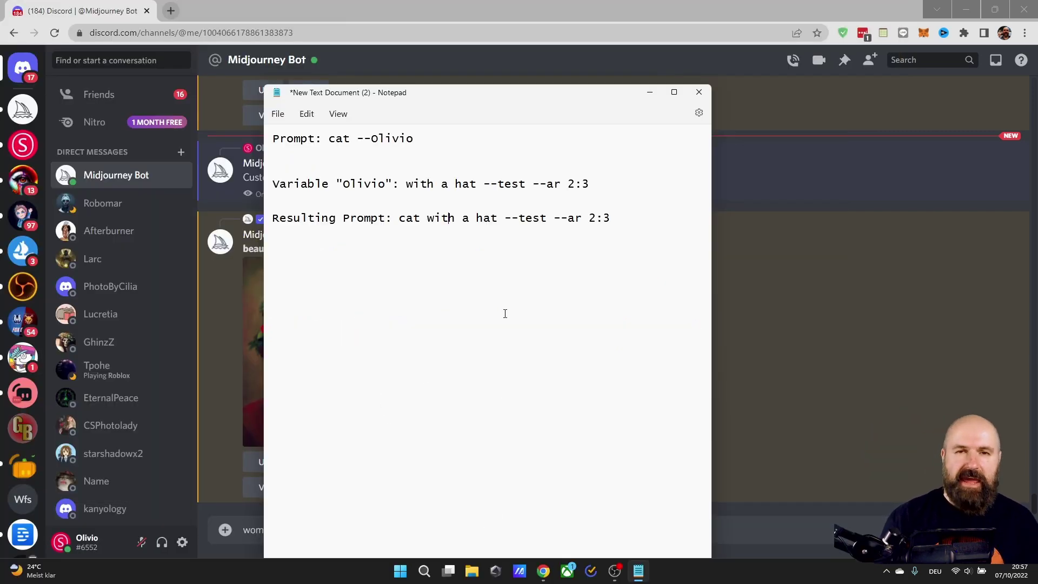